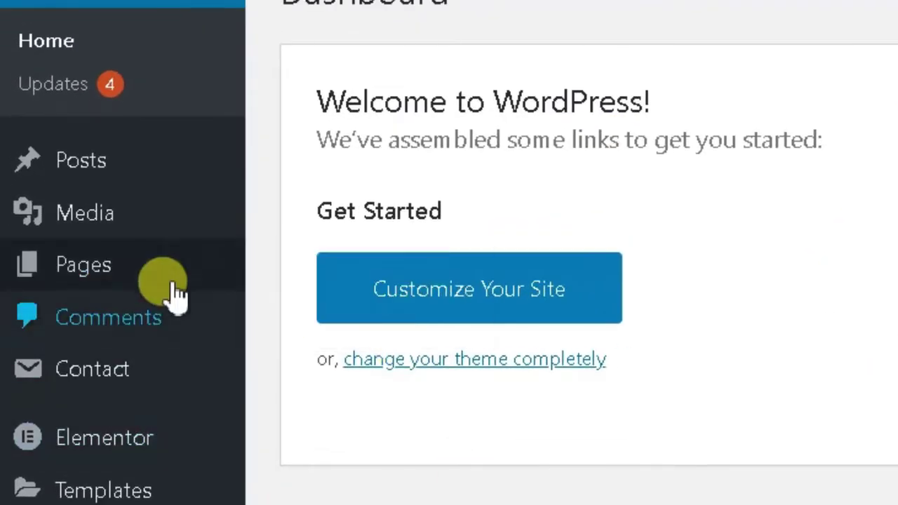
Create a new page from the all-pages list and title it About
{"action": "mouse_move", "coordinate": [154, 279]}
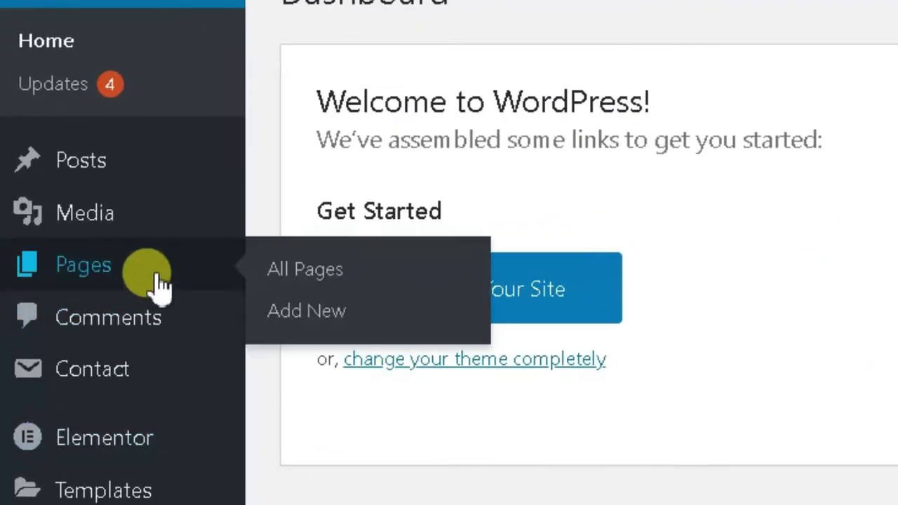
{"action": "left_click", "coordinate": [297, 277]}
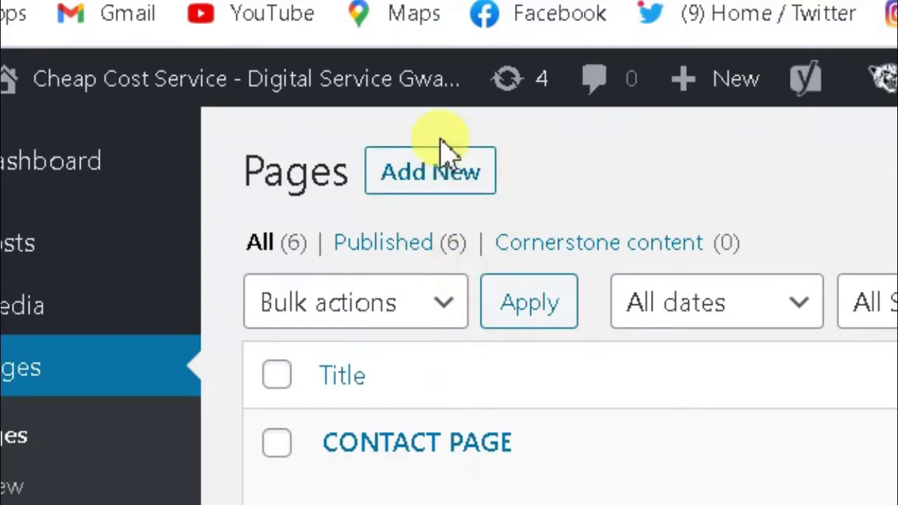
{"action": "left_click", "coordinate": [460, 186]}
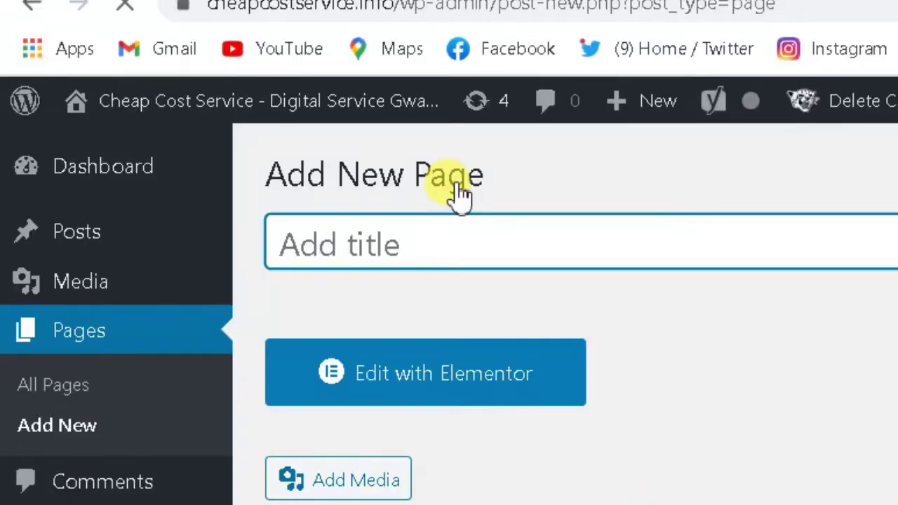
{"action": "type", "text": "A"}
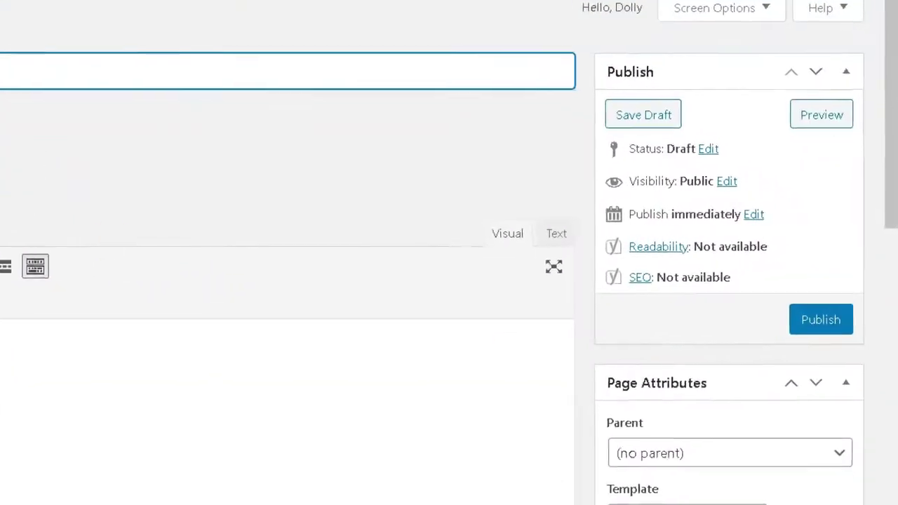
{"action": "left_click", "coordinate": [119, 105]}
{"action": "type", "text": "About"}
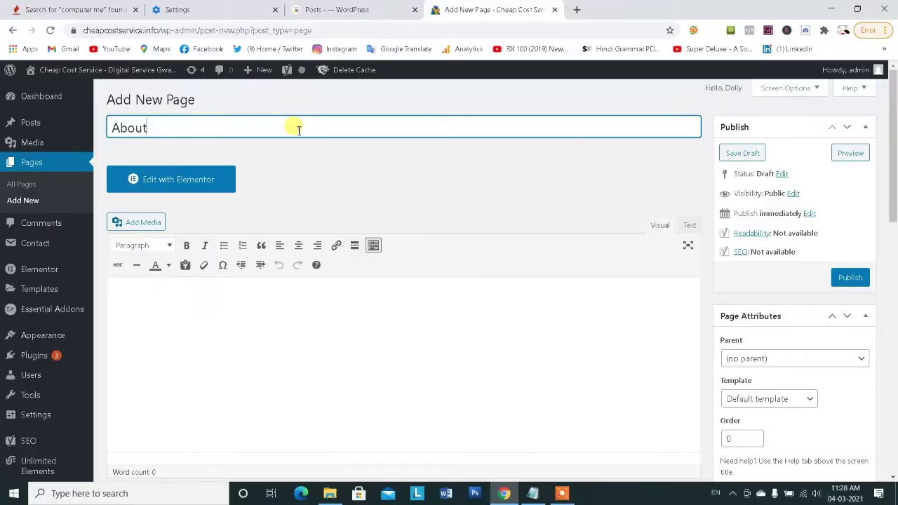
Copy the page title into the Yoast SEO focus keyphrase as About and publish the page
{"action": "double_click", "coordinate": [298, 128]}
{"action": "right_click", "coordinate": [299, 128]}
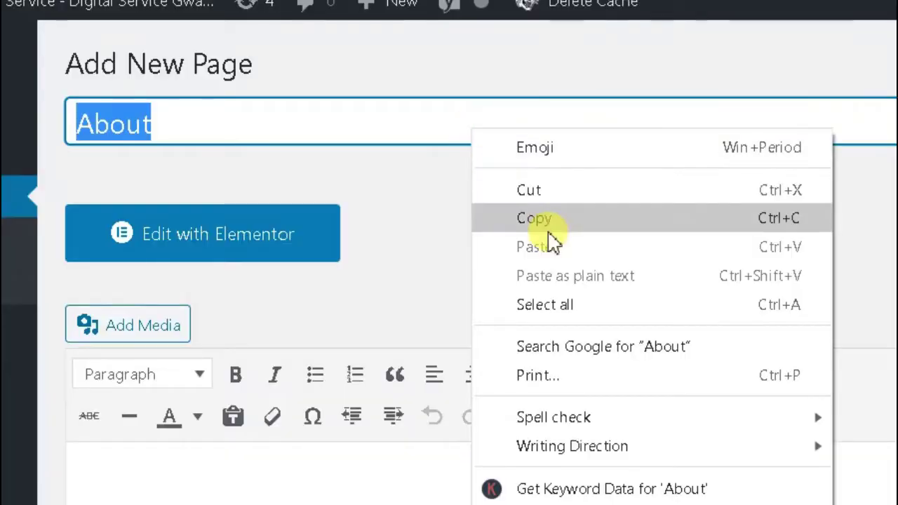
{"action": "left_click", "coordinate": [337, 179]}
{"action": "scroll", "coordinate": [335, 203], "scroll_direction": "down", "scroll_amount": 10}
{"action": "scroll", "coordinate": [347, 257], "scroll_direction": "up", "scroll_amount": 5}
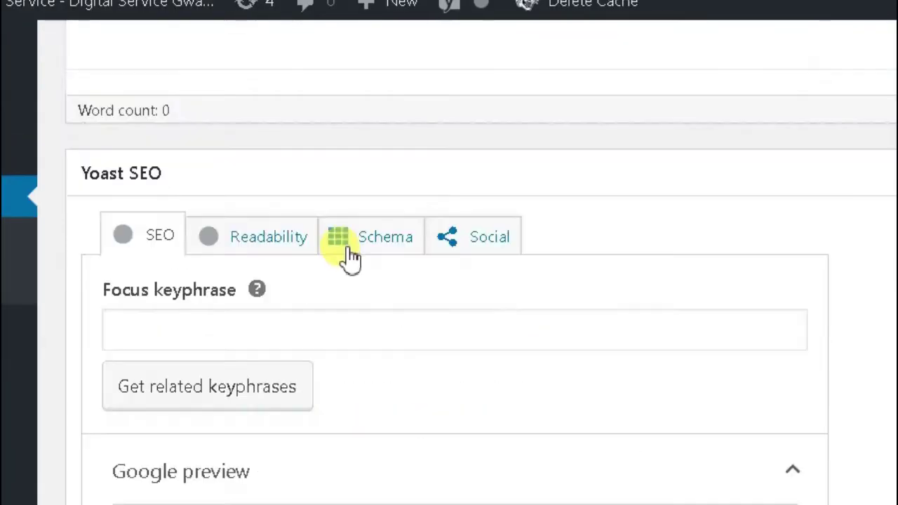
{"action": "right_click", "coordinate": [336, 312]}
{"action": "left_click", "coordinate": [400, 499]}
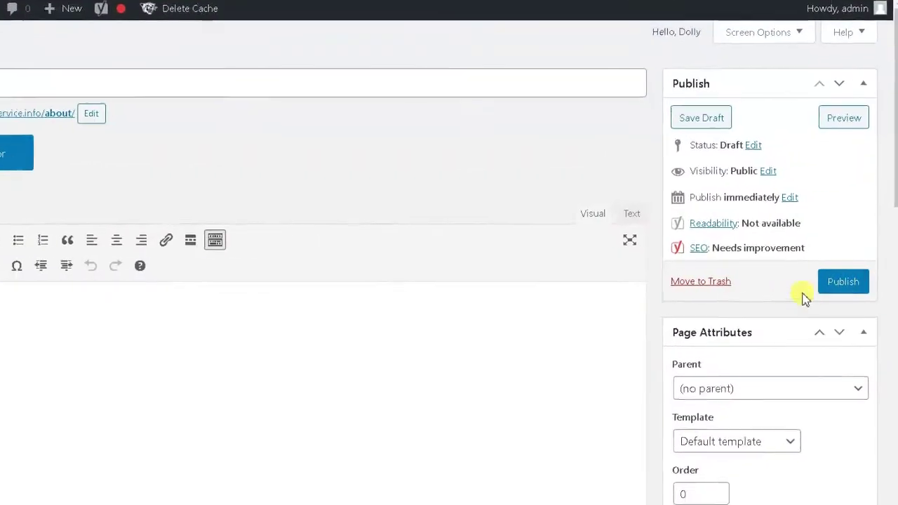
{"action": "left_click", "coordinate": [835, 289]}
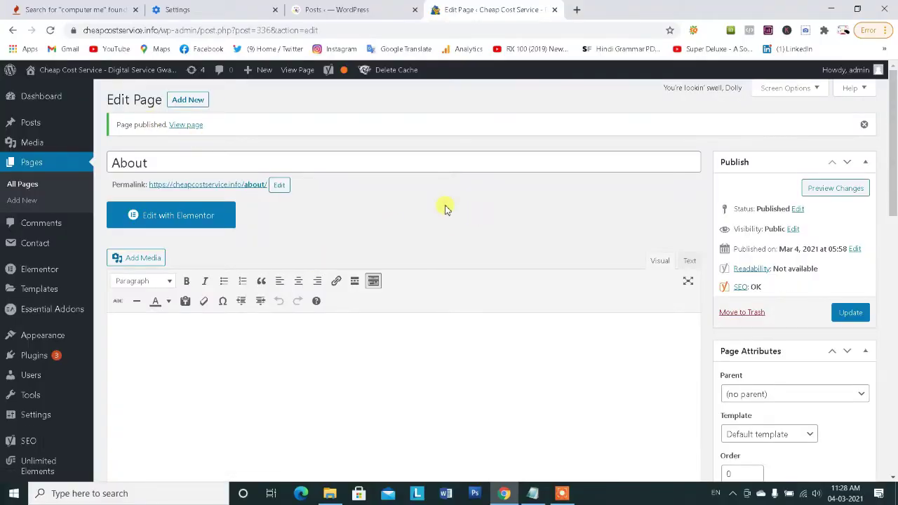
Open the live home page, review the MAIN MENU structure and settings, and check the site's navigation for the About page
{"action": "left_click", "coordinate": [43, 92]}
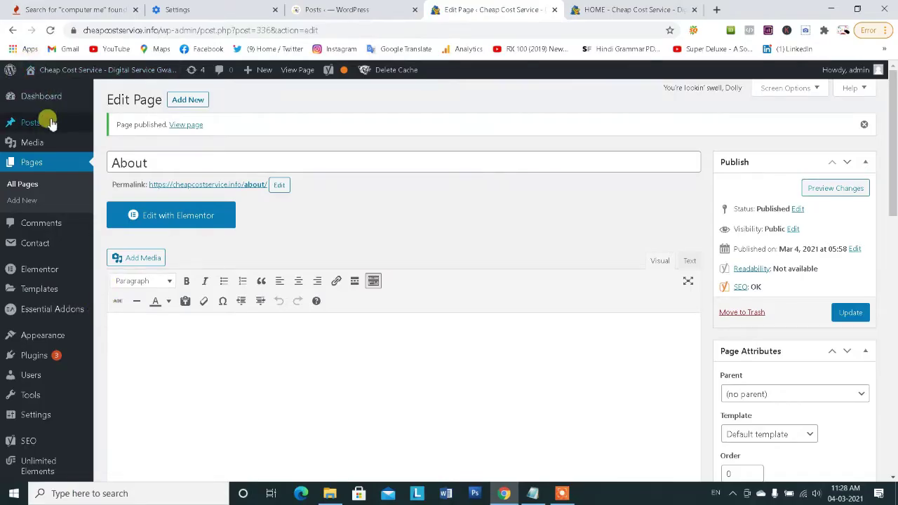
{"action": "scroll", "coordinate": [55, 266], "scroll_direction": "down", "scroll_amount": 1}
{"action": "mouse_move", "coordinate": [57, 295]}
{"action": "mouse_move", "coordinate": [57, 279]}
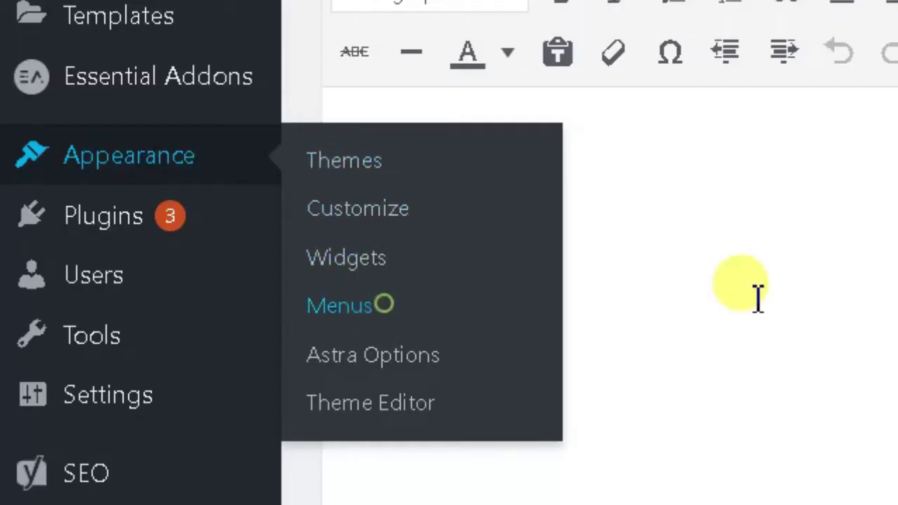
{"action": "left_click", "coordinate": [343, 305]}
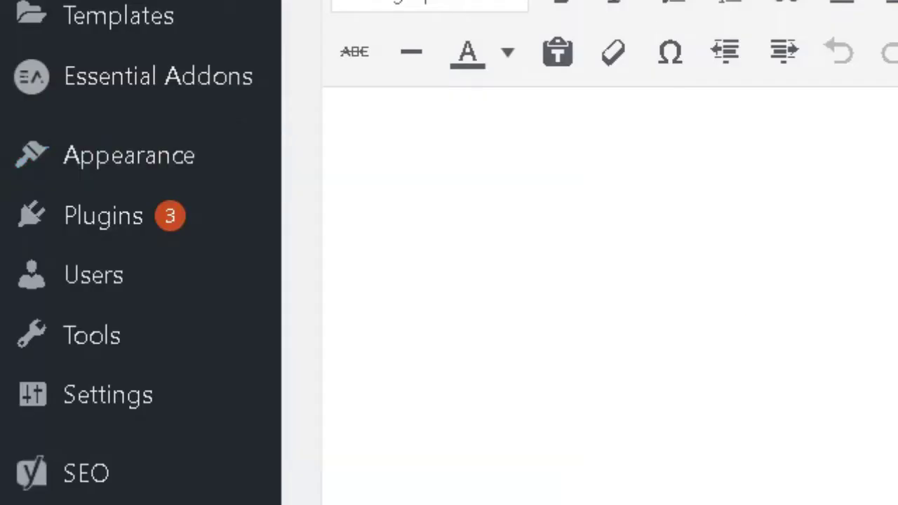
{"action": "scroll", "coordinate": [421, 260], "scroll_direction": "down", "scroll_amount": 3}
{"action": "scroll", "coordinate": [435, 282], "scroll_direction": "up", "scroll_amount": 2}
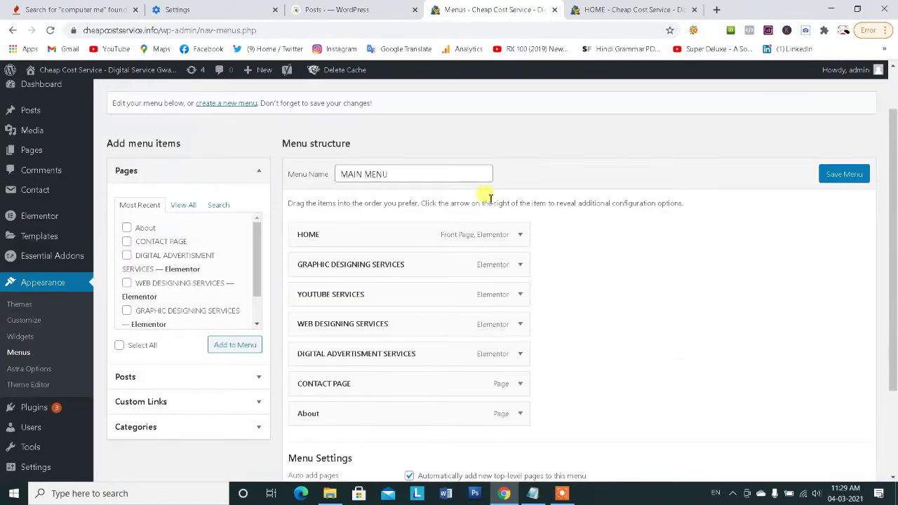
{"action": "scroll", "coordinate": [550, 207], "scroll_direction": "down", "scroll_amount": 2}
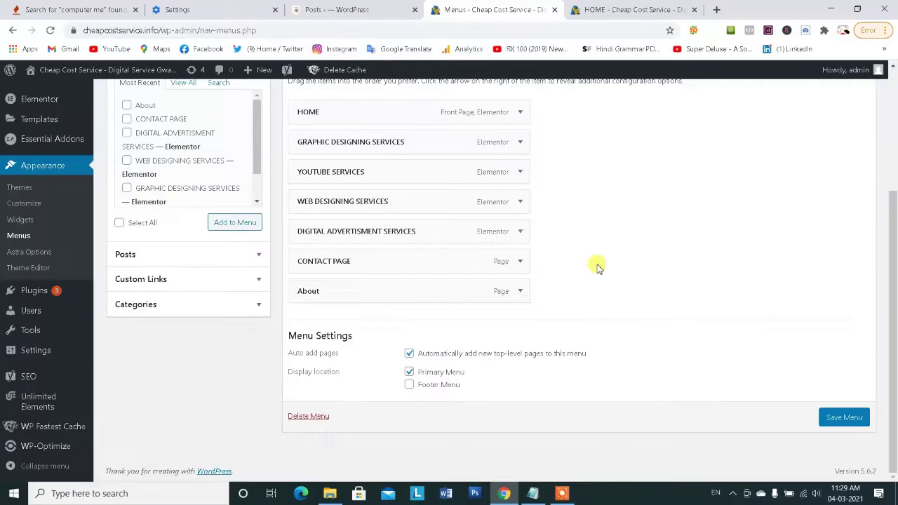
{"action": "scroll", "coordinate": [796, 343], "scroll_direction": "up", "scroll_amount": 2}
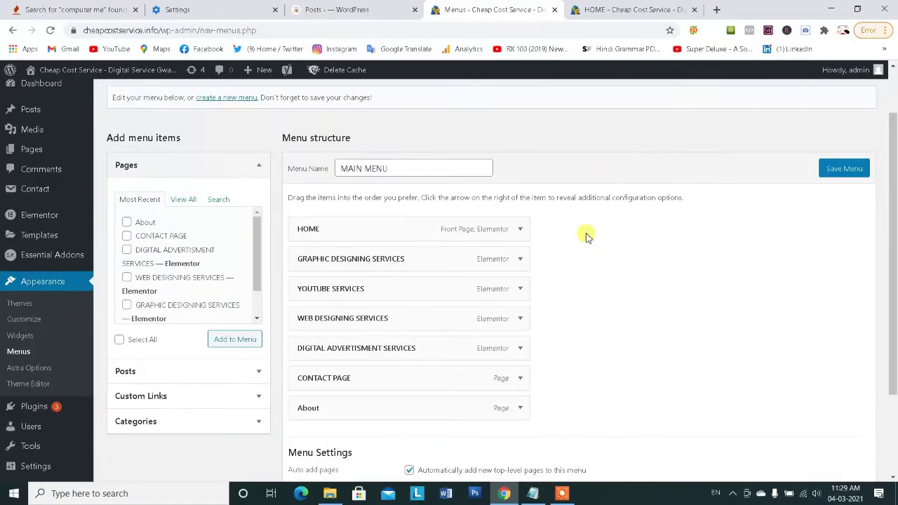
{"action": "left_click", "coordinate": [638, 8]}
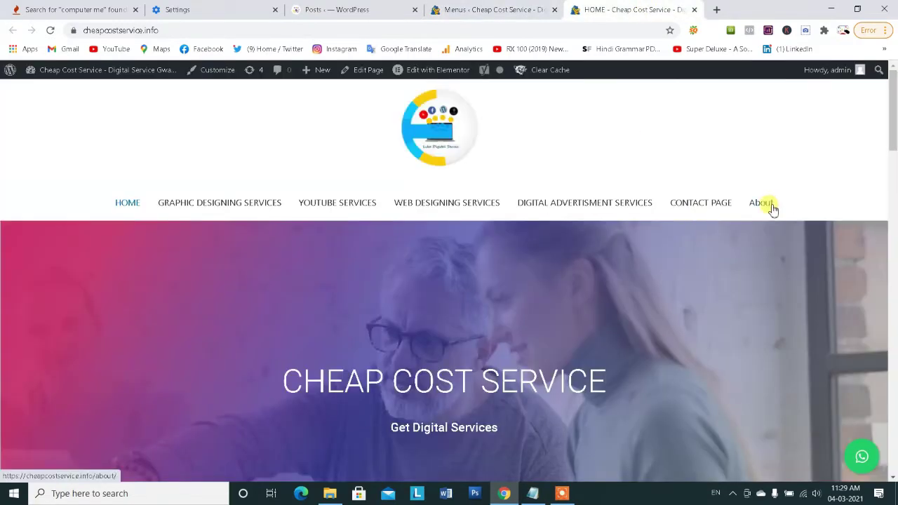
Return to editing the About page and clear the Site title variable from its Yoast meta description
{"action": "left_click", "coordinate": [456, 9]}
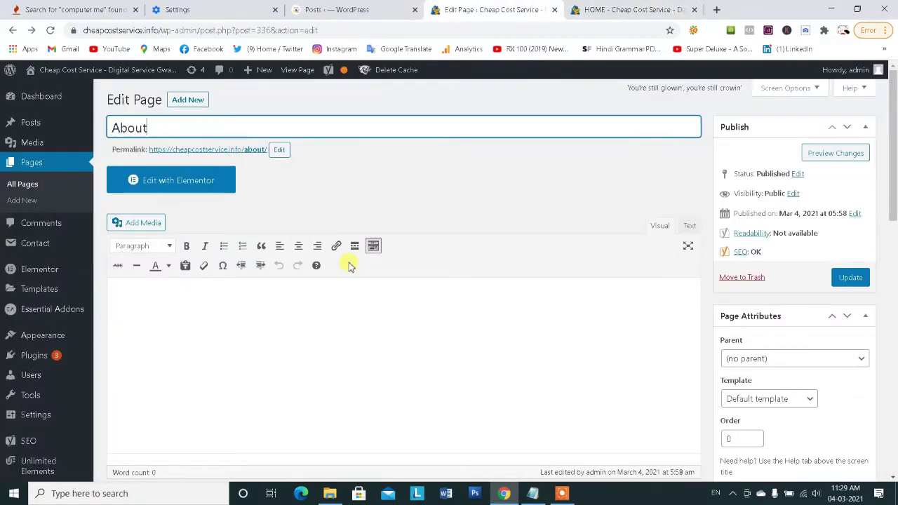
{"action": "scroll", "coordinate": [350, 266], "scroll_direction": "down", "scroll_amount": 8}
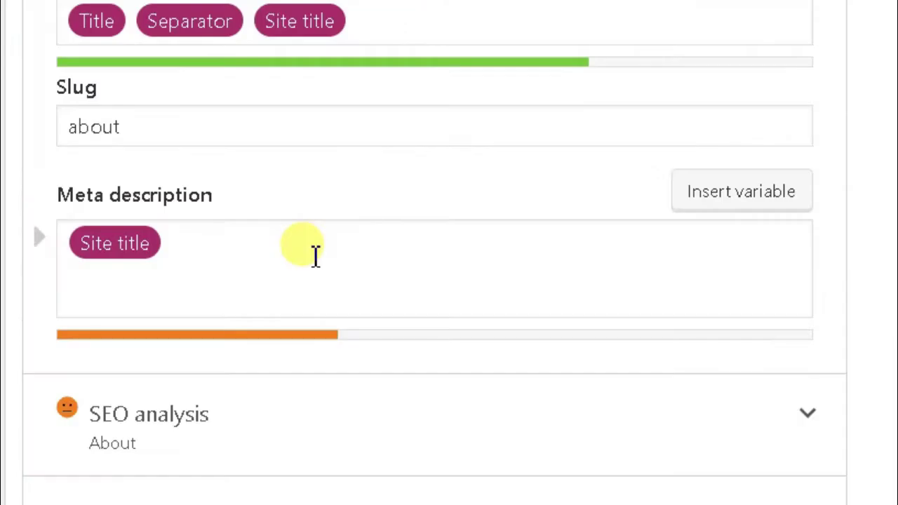
{"action": "left_click", "coordinate": [315, 256]}
{"action": "key", "text": "BackSpace"}
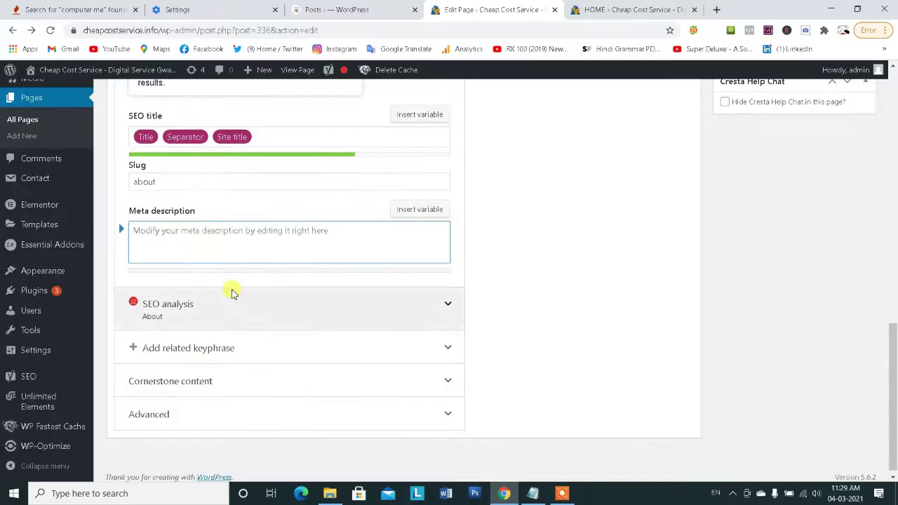
{"action": "scroll", "coordinate": [294, 393], "scroll_direction": "up", "scroll_amount": 4}
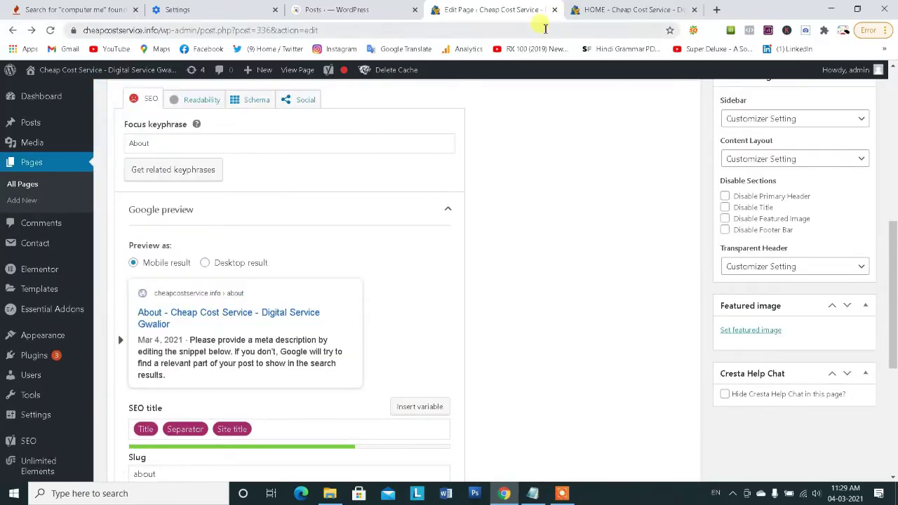
{"action": "scroll", "coordinate": [561, 252], "scroll_direction": "up", "scroll_amount": 6}
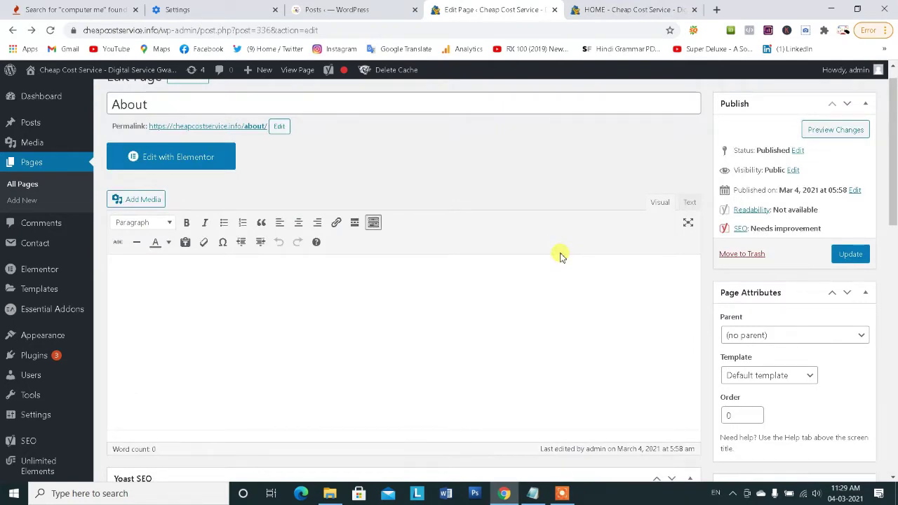
{"action": "scroll", "coordinate": [533, 245], "scroll_direction": "up", "scroll_amount": 1}
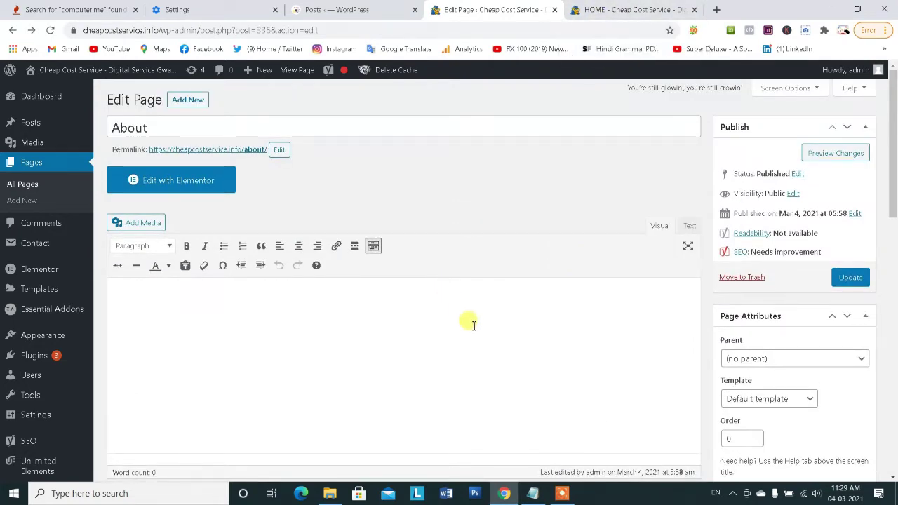
Open the About page on the live site and copy its web address
{"action": "left_click", "coordinate": [674, 6]}
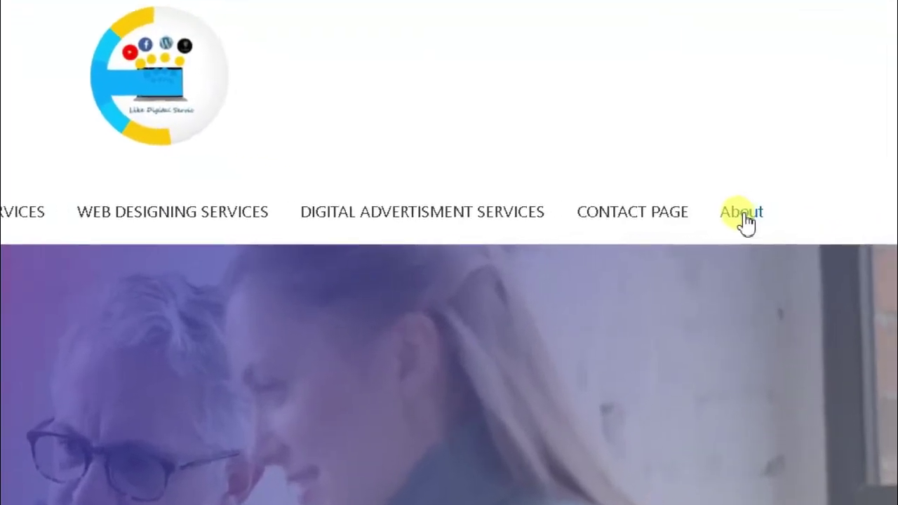
{"action": "left_click", "coordinate": [743, 213]}
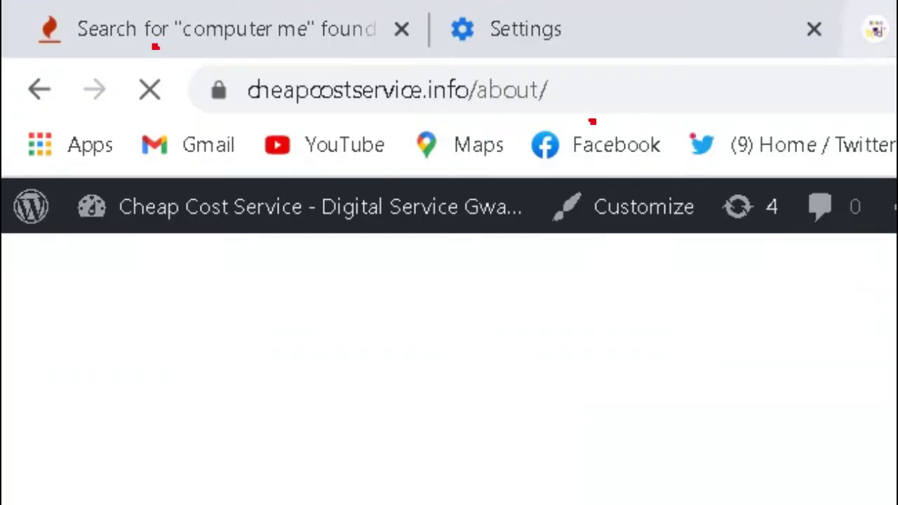
{"action": "right_click", "coordinate": [376, 30]}
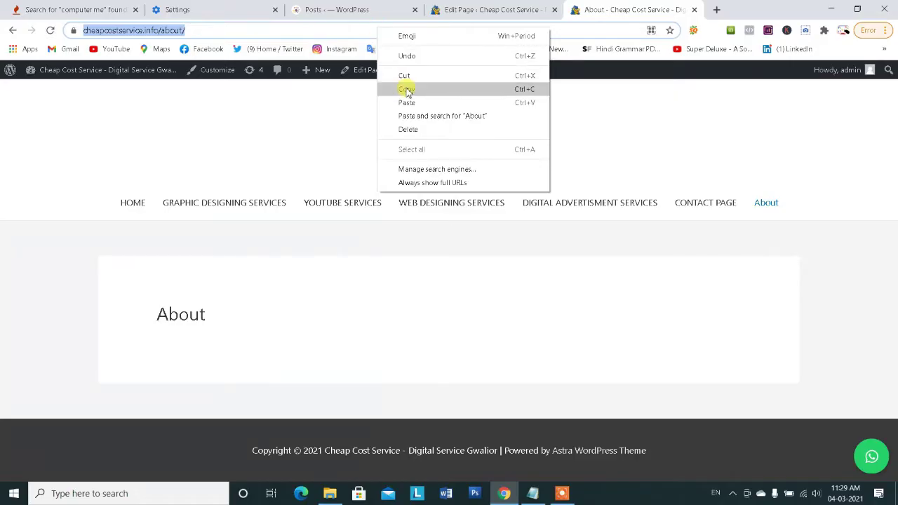
{"action": "left_click", "coordinate": [407, 88]}
{"action": "left_click", "coordinate": [477, 9]}
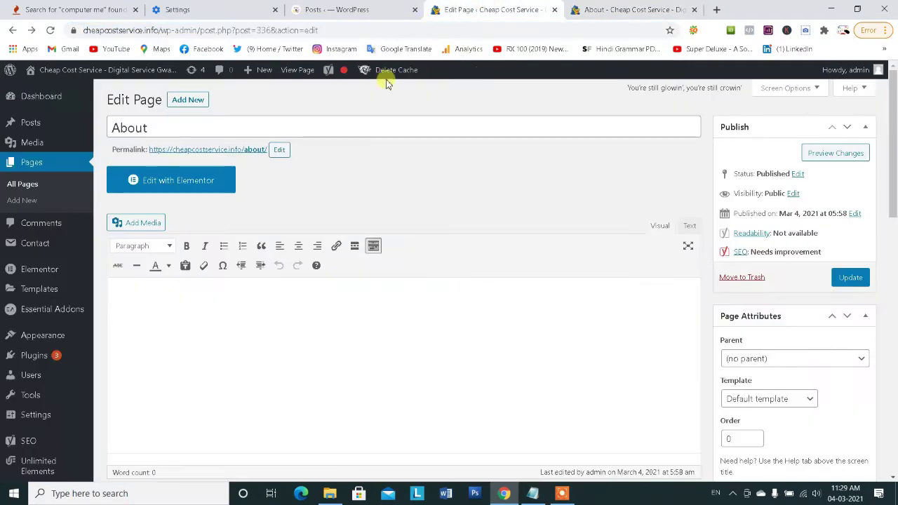
{"action": "scroll", "coordinate": [363, 320], "scroll_direction": "down", "scroll_amount": 10}
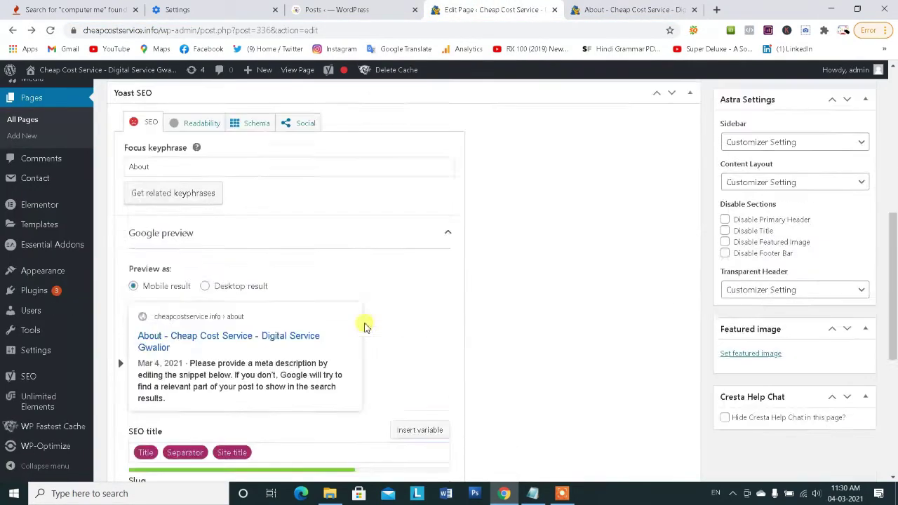
{"action": "left_click", "coordinate": [363, 321]}
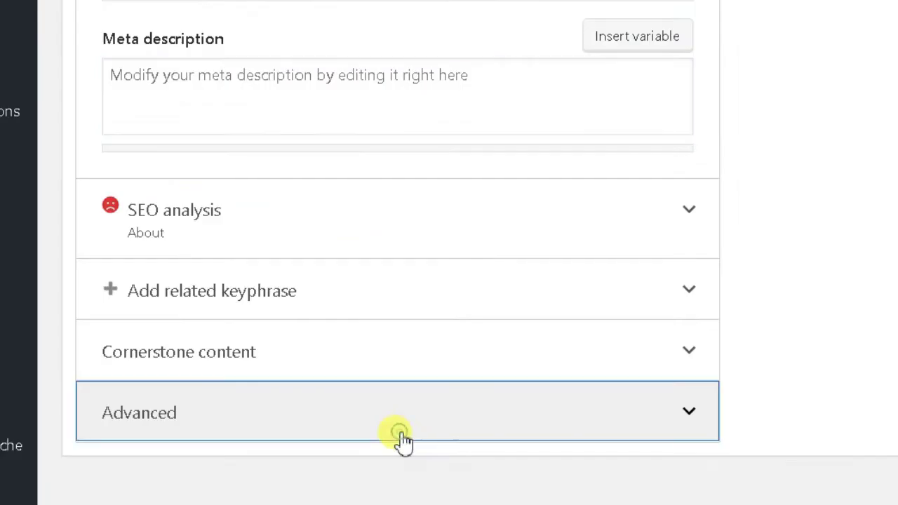
{"action": "left_click", "coordinate": [292, 420]}
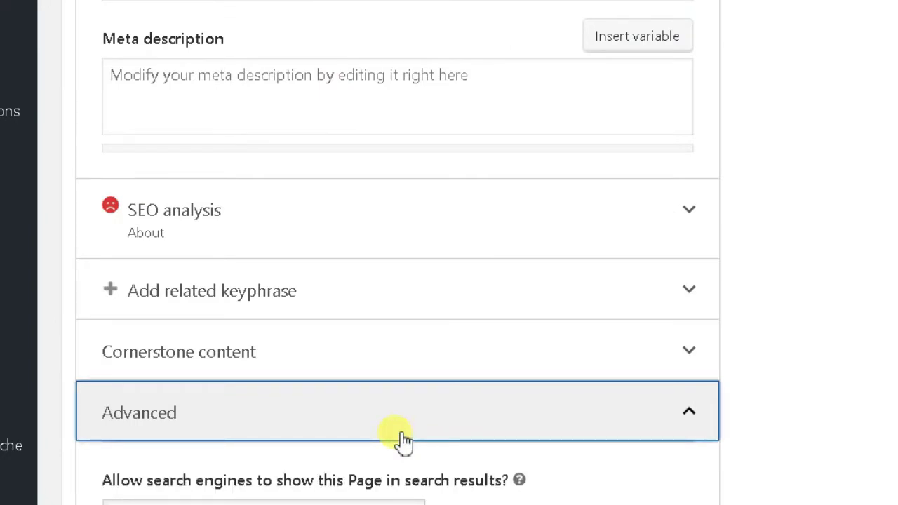
{"action": "scroll", "coordinate": [438, 324], "scroll_direction": "down", "scroll_amount": 5}
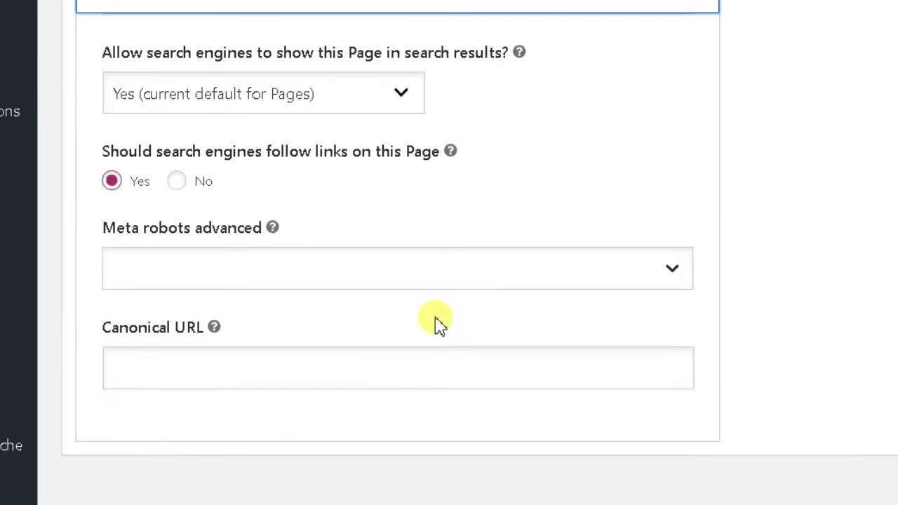
{"action": "right_click", "coordinate": [310, 365]}
{"action": "left_click", "coordinate": [366, 164]}
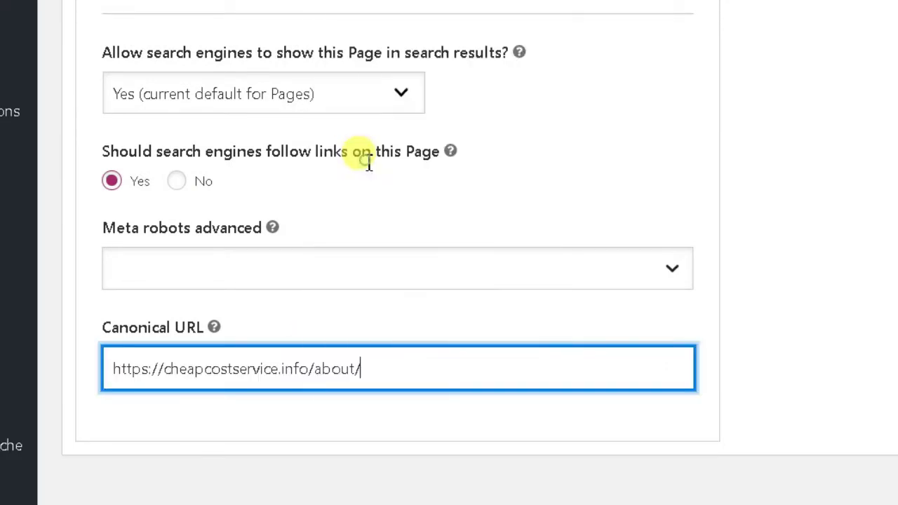
{"action": "scroll", "coordinate": [858, 296], "scroll_direction": "up", "scroll_amount": 6}
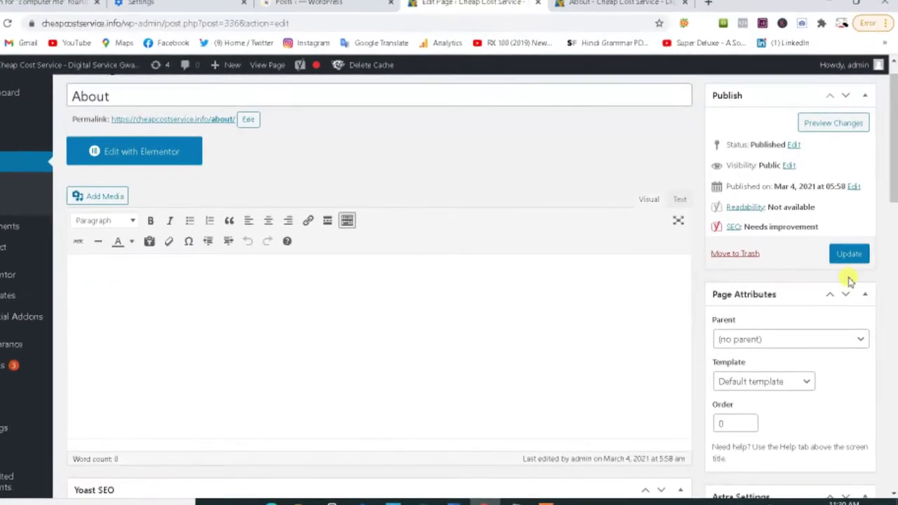
{"action": "left_click", "coordinate": [848, 254]}
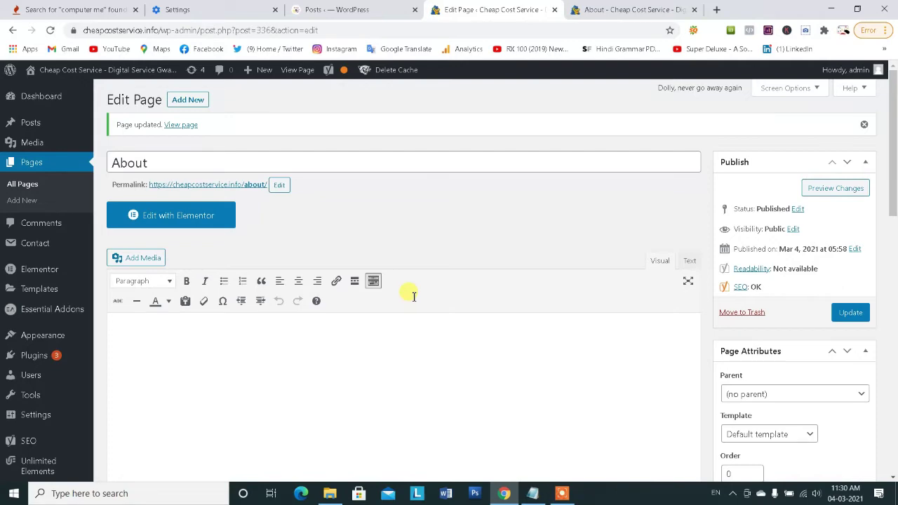
Switch to the basiccomputerhindi.com admin and open its existing About page for editing as a reference
{"action": "left_click", "coordinate": [375, 10]}
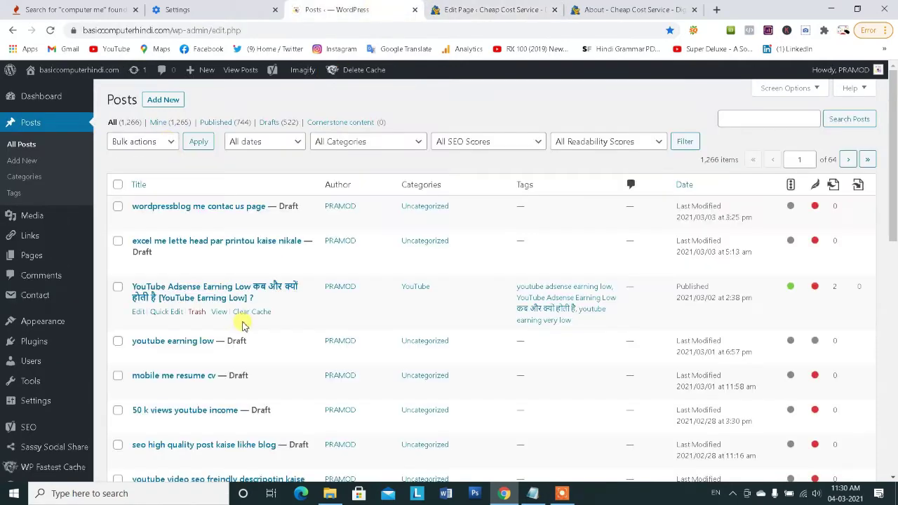
{"action": "scroll", "coordinate": [239, 309], "scroll_direction": "down", "scroll_amount": 3}
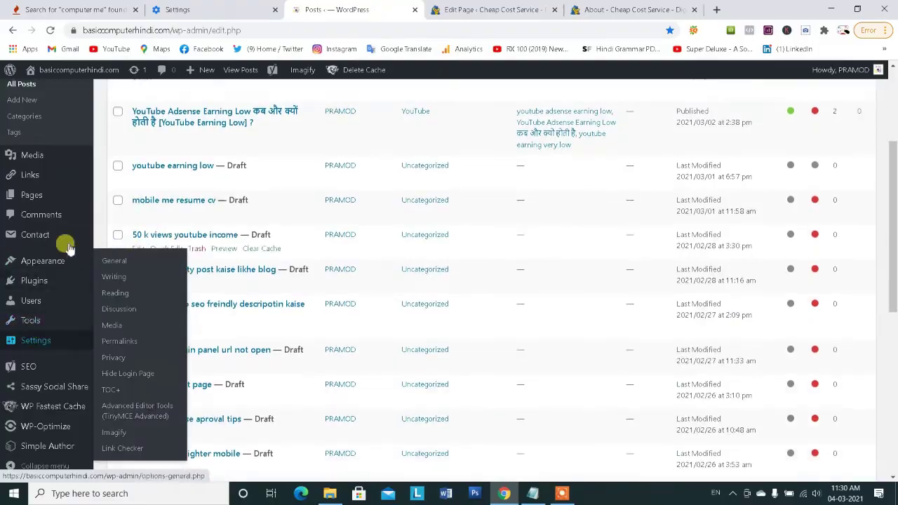
{"action": "scroll", "coordinate": [68, 246], "scroll_direction": "up", "scroll_amount": 1}
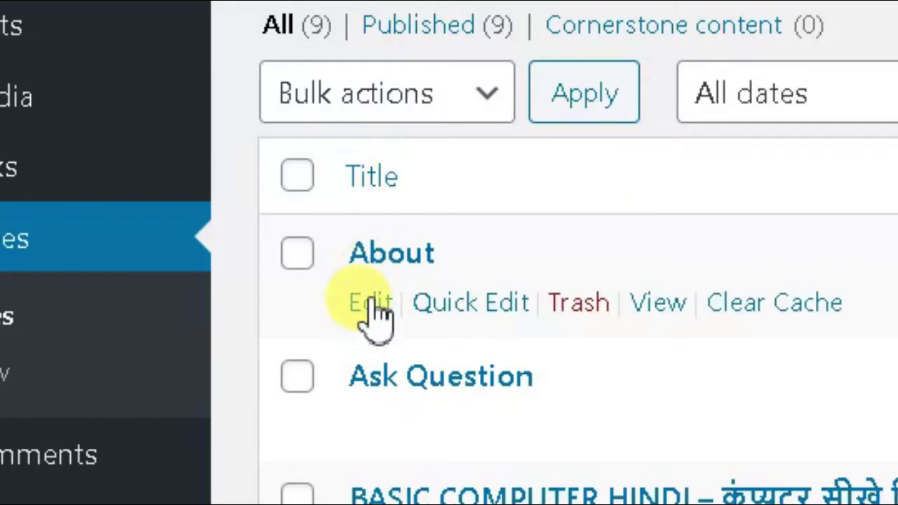
{"action": "left_click", "coordinate": [366, 301]}
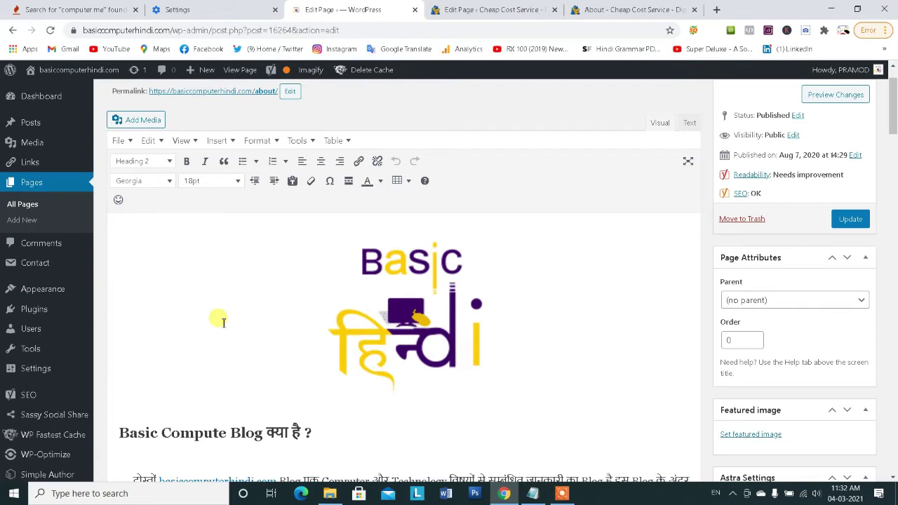
Review the "Basic Compute Blog क्या है ?" heading and the blog description paragraph beneath it on the reference About page
{"action": "scroll", "coordinate": [219, 320], "scroll_direction": "down", "scroll_amount": 3}
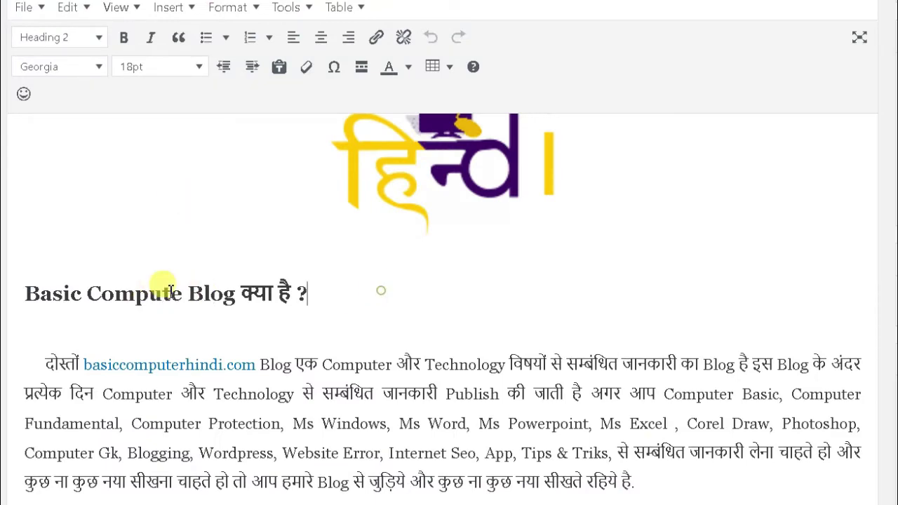
{"action": "left_click_drag", "start_coordinate": [309, 293], "coordinate": [62, 294]}
{"action": "scroll", "coordinate": [153, 358], "scroll_direction": "down", "scroll_amount": 2}
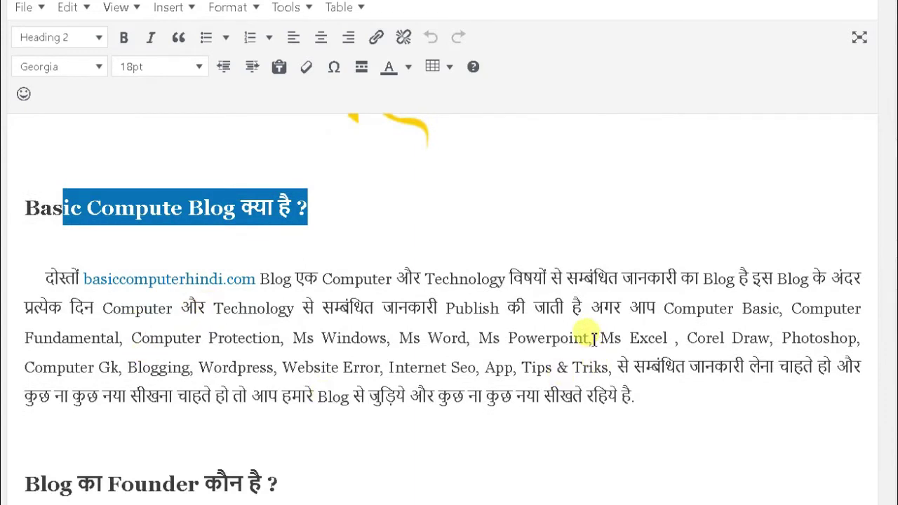
{"action": "left_click", "coordinate": [549, 336]}
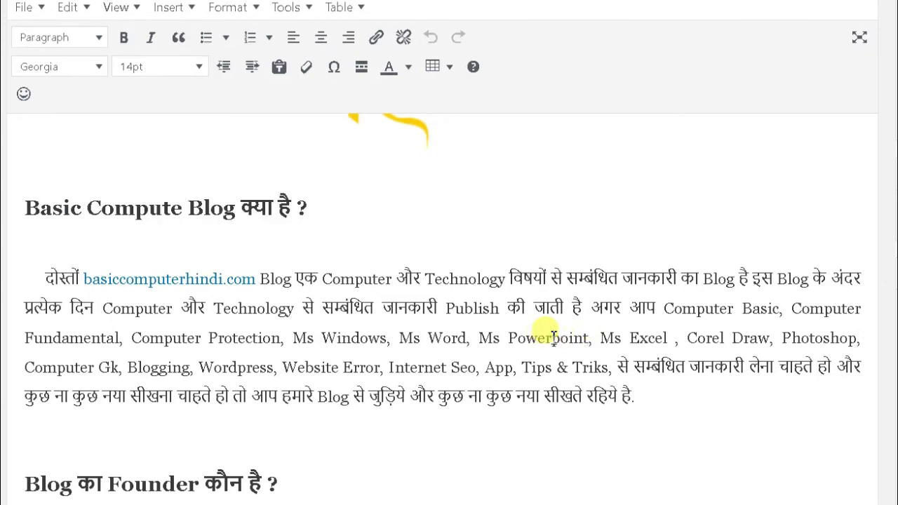
{"action": "scroll", "coordinate": [547, 334], "scroll_direction": "down", "scroll_amount": 3}
{"action": "scroll", "coordinate": [303, 316], "scroll_direction": "down", "scroll_amount": 1}
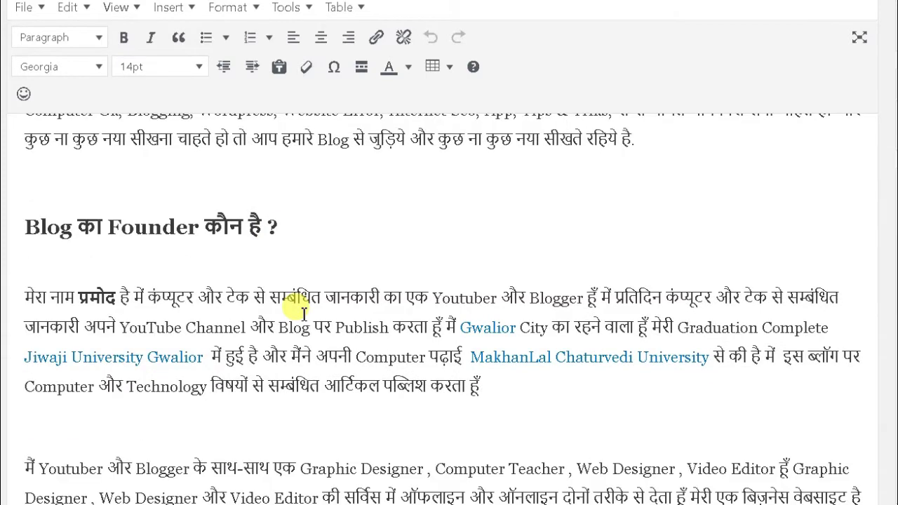
Examine the "Blog का Founder कौन है ?" heading and the founder's introduction paragraphs below it
{"action": "scroll", "coordinate": [323, 232], "scroll_direction": "up", "scroll_amount": 1}
{"action": "left_click_drag", "start_coordinate": [341, 299], "coordinate": [40, 294]}
{"action": "scroll", "coordinate": [344, 295], "scroll_direction": "down", "scroll_amount": 2}
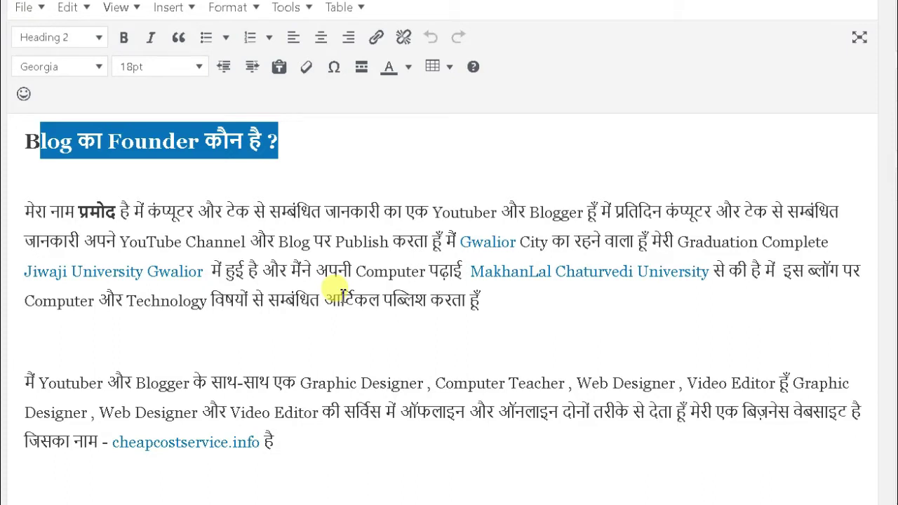
{"action": "left_click", "coordinate": [341, 307]}
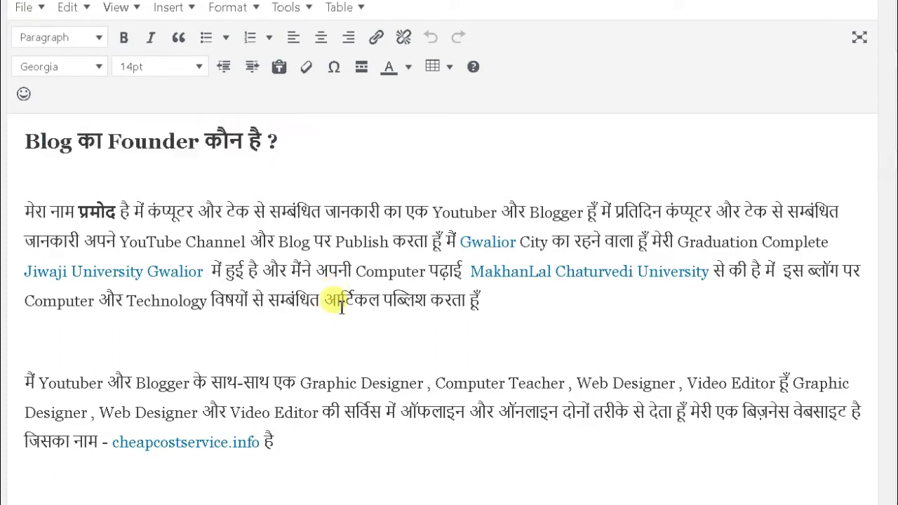
Open the mcu.ac.in link on "MakhanLal Chaturvedi University" in the founder paragraph and return to the reference page editor
{"action": "left_click", "coordinate": [602, 274]}
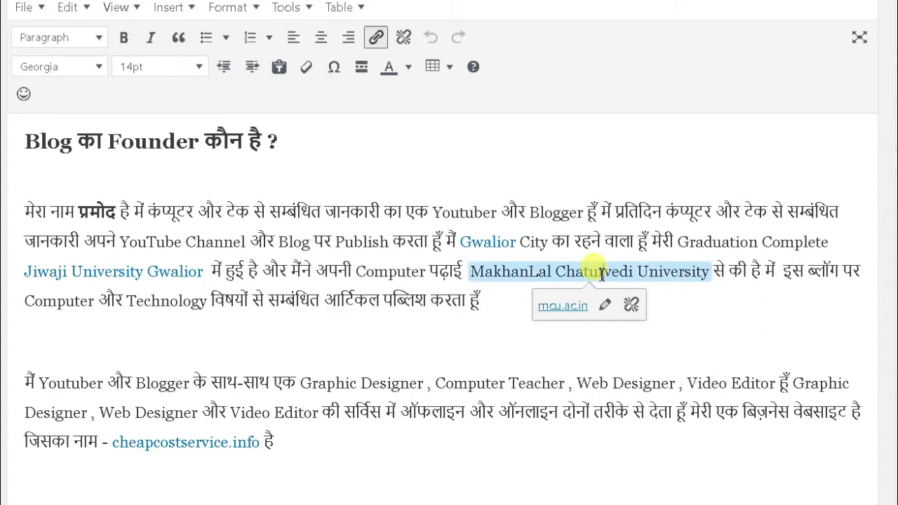
{"action": "left_click", "coordinate": [567, 308]}
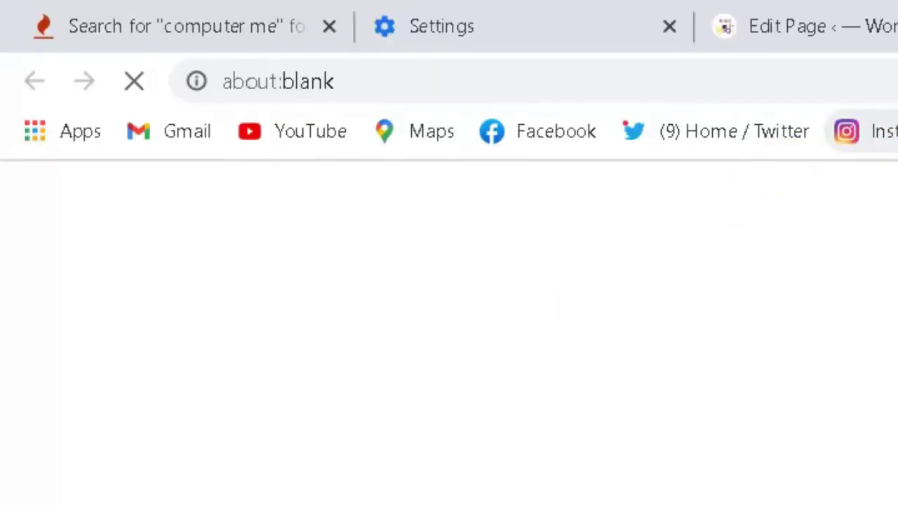
{"action": "left_click", "coordinate": [331, 7]}
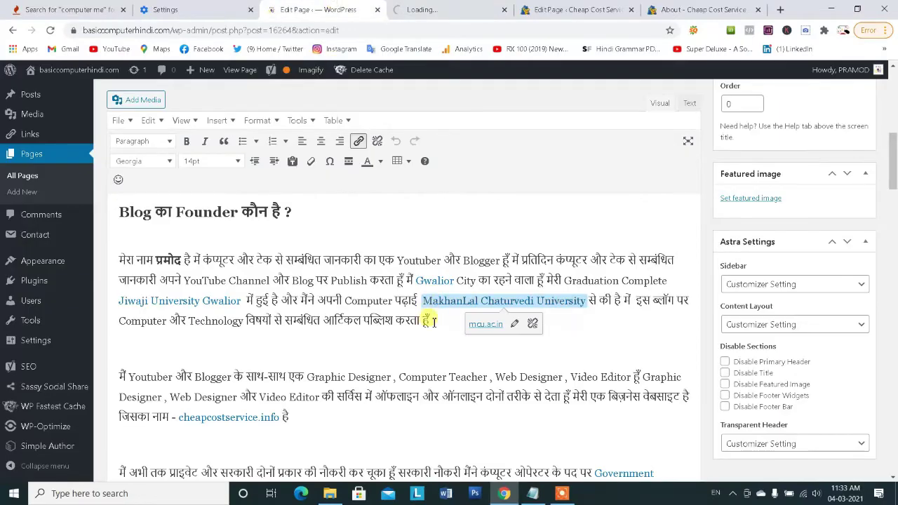
{"action": "left_click", "coordinate": [434, 322]}
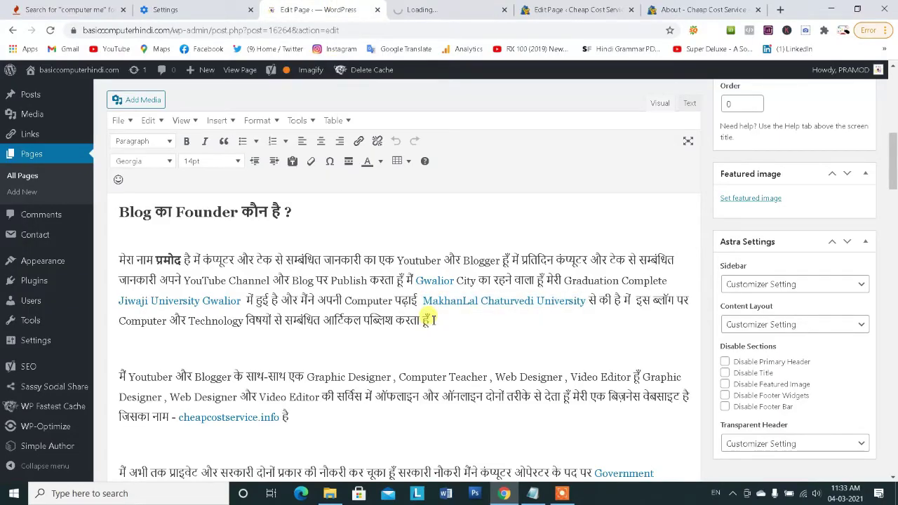
{"action": "left_click", "coordinate": [439, 6]}
{"action": "left_click", "coordinate": [369, 7]}
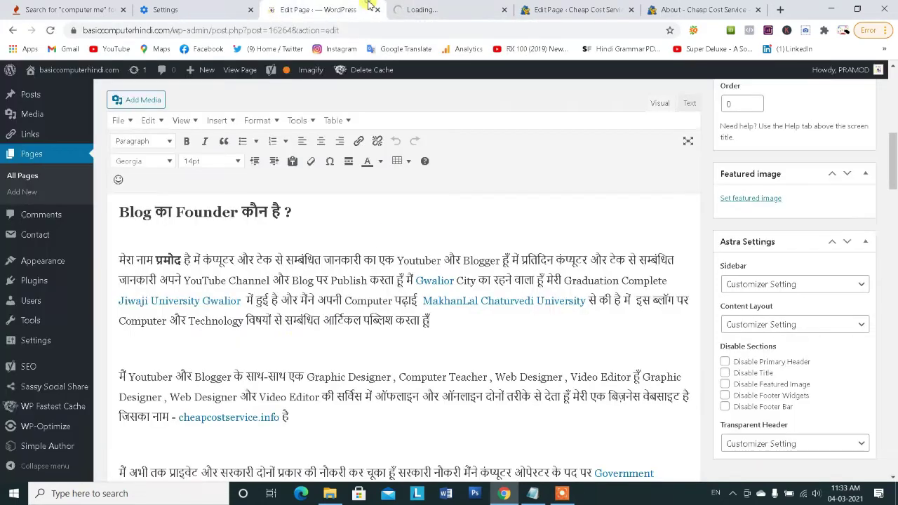
Open the jiwaji.edu link on "Jiwaji University Gwalior" and check the web addresses of both linked university sites
{"action": "left_click", "coordinate": [223, 303]}
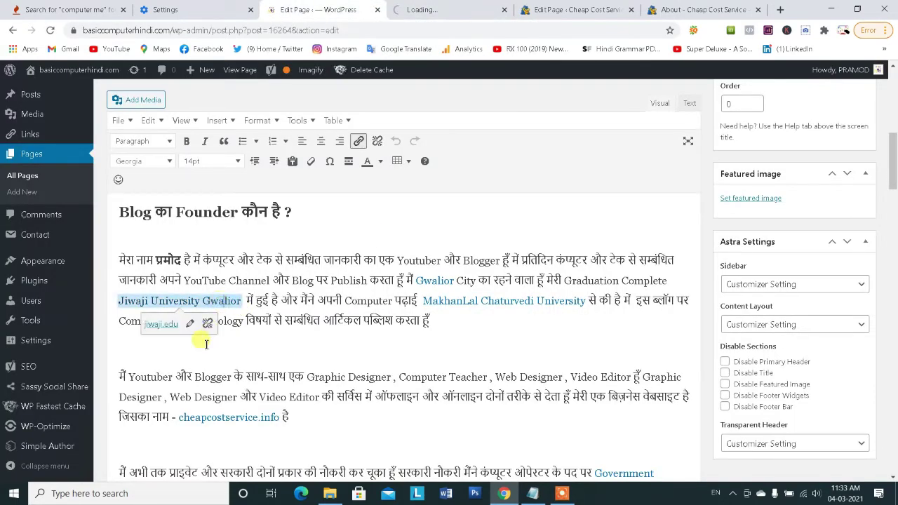
{"action": "left_click", "coordinate": [168, 326]}
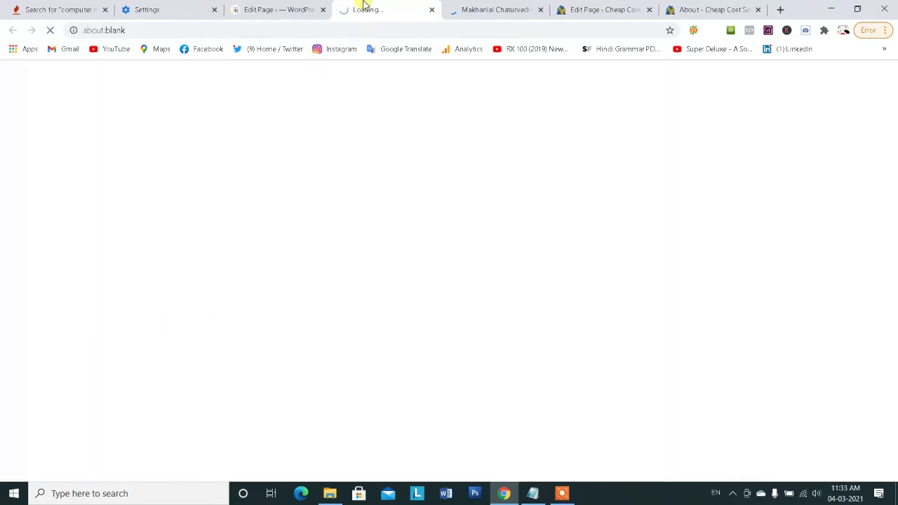
{"action": "left_click", "coordinate": [477, 8]}
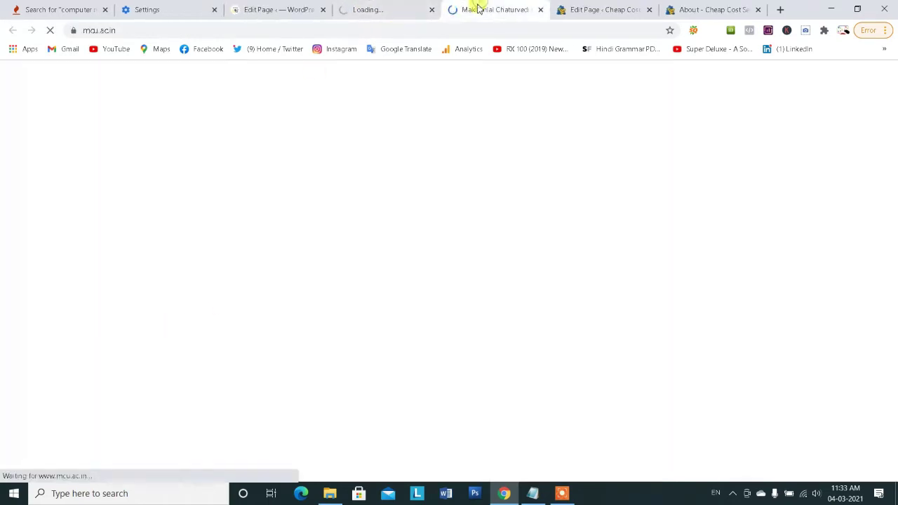
{"action": "left_click", "coordinate": [449, 28]}
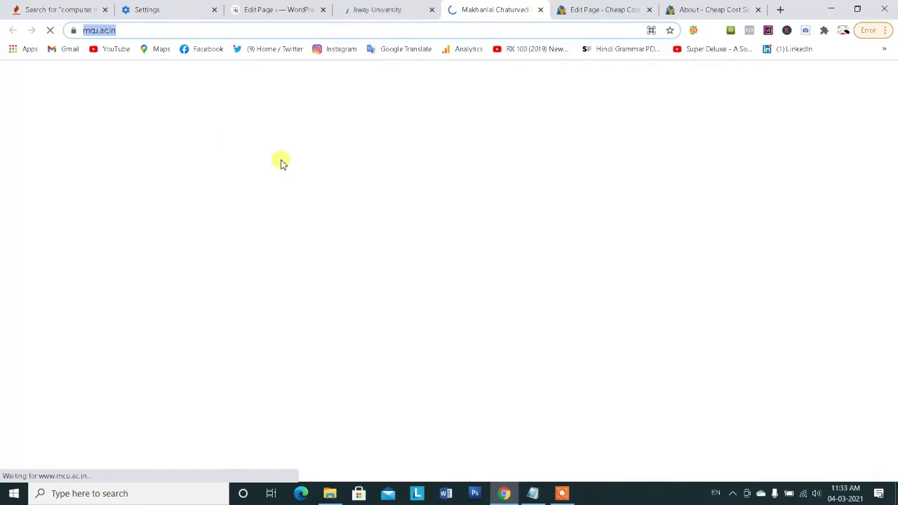
{"action": "left_click", "coordinate": [394, 7]}
{"action": "left_click", "coordinate": [394, 28]}
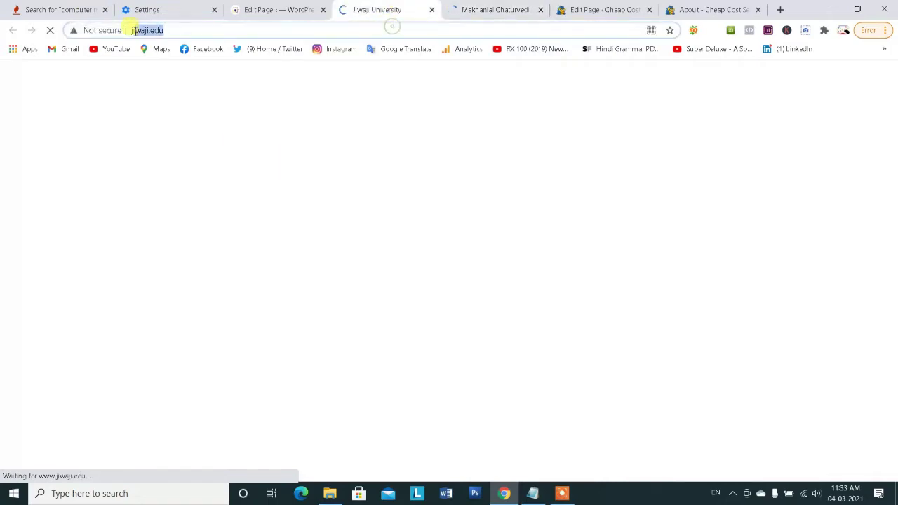
View both linked university websites, close them, and return to the basiccomputerhindi.com About page editor
{"action": "left_click", "coordinate": [278, 8]}
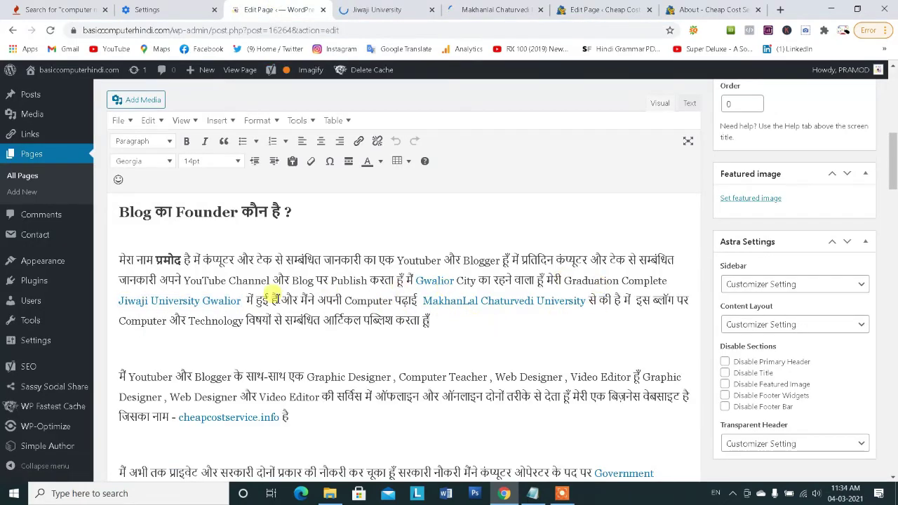
{"action": "left_click", "coordinate": [483, 8]}
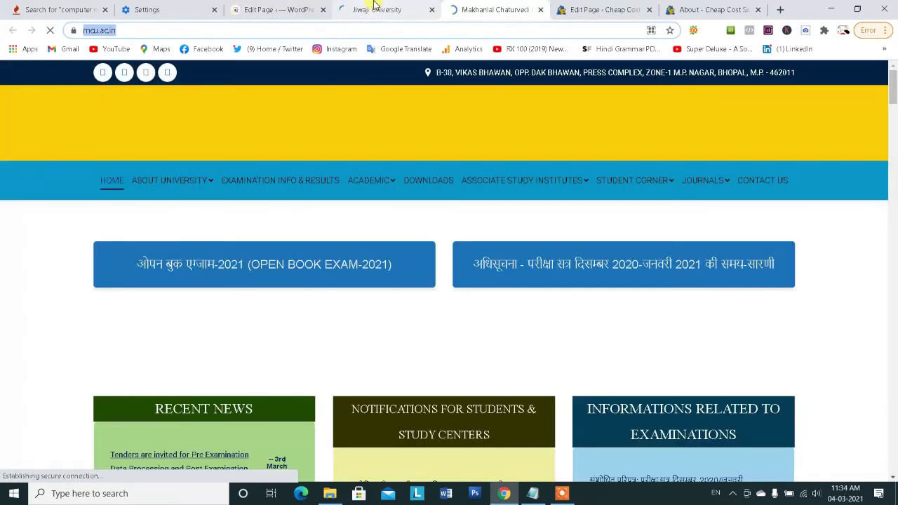
{"action": "left_click", "coordinate": [374, 7]}
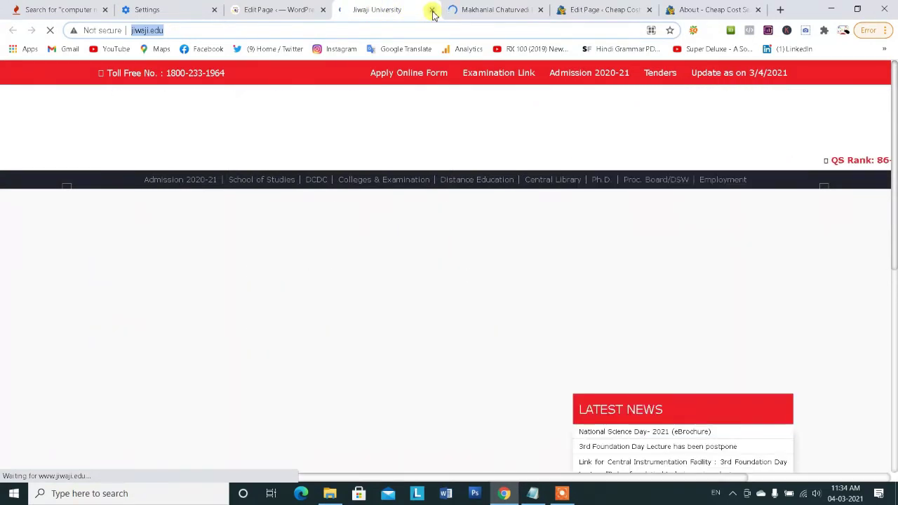
{"action": "left_click", "coordinate": [433, 9]}
{"action": "left_click", "coordinate": [433, 10]}
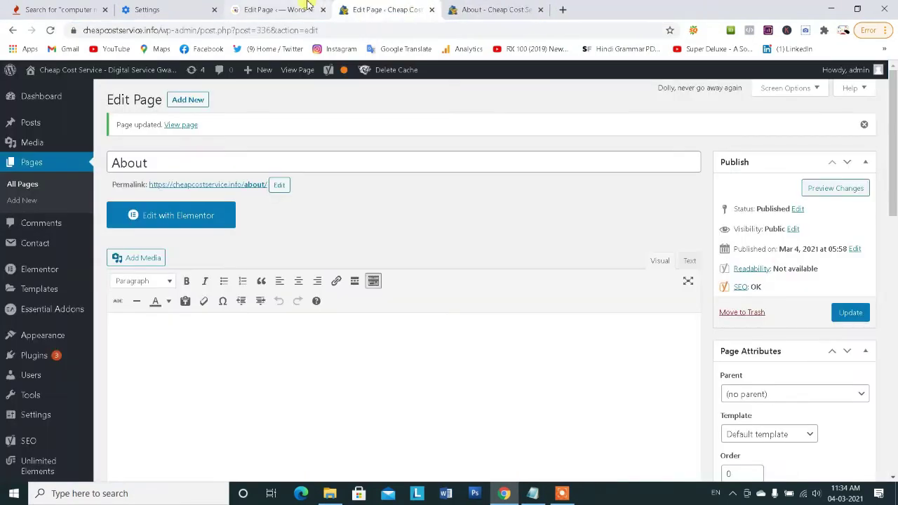
{"action": "left_click", "coordinate": [295, 9]}
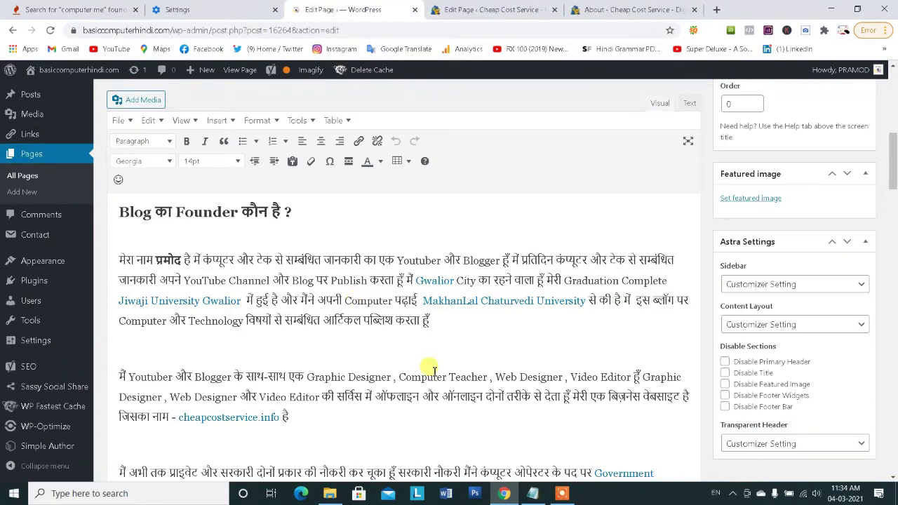